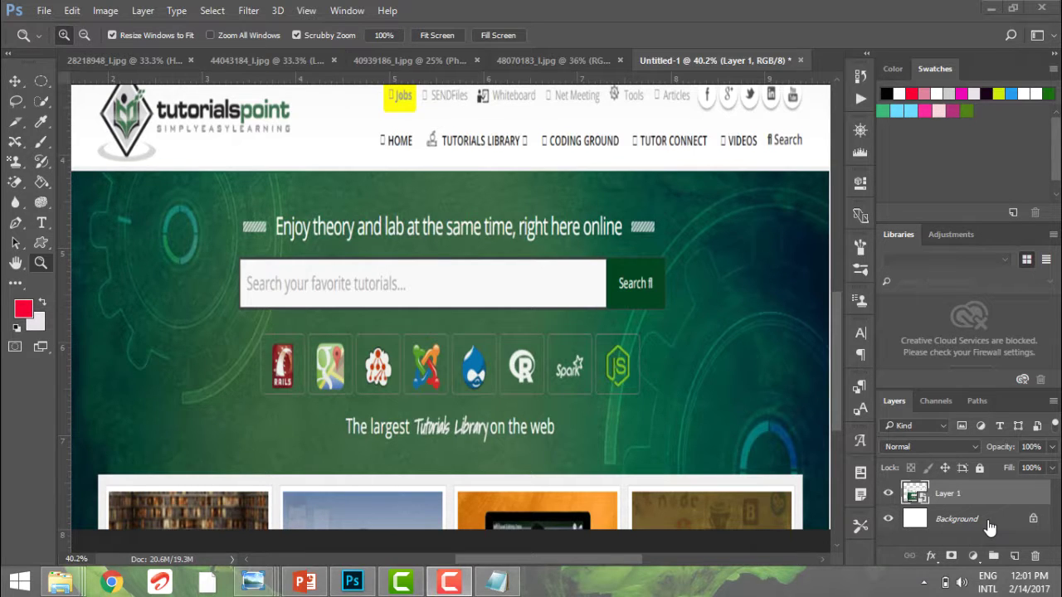
- With the Slice Tool, draw user slices around the Rails icon and the Google Maps icon
click(13, 126)
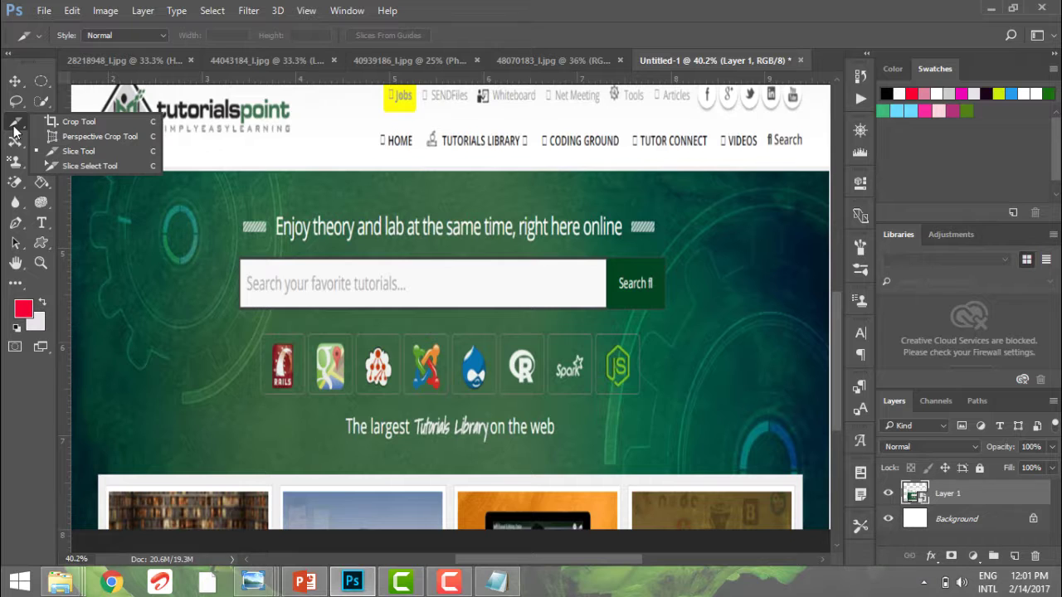
click(79, 152)
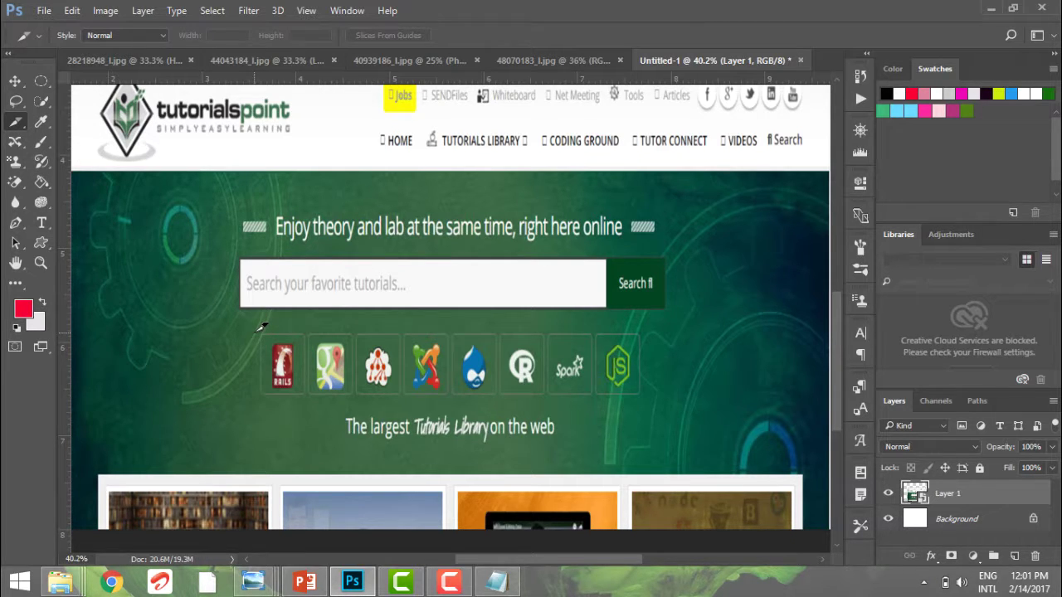
drag(254, 333, 312, 391)
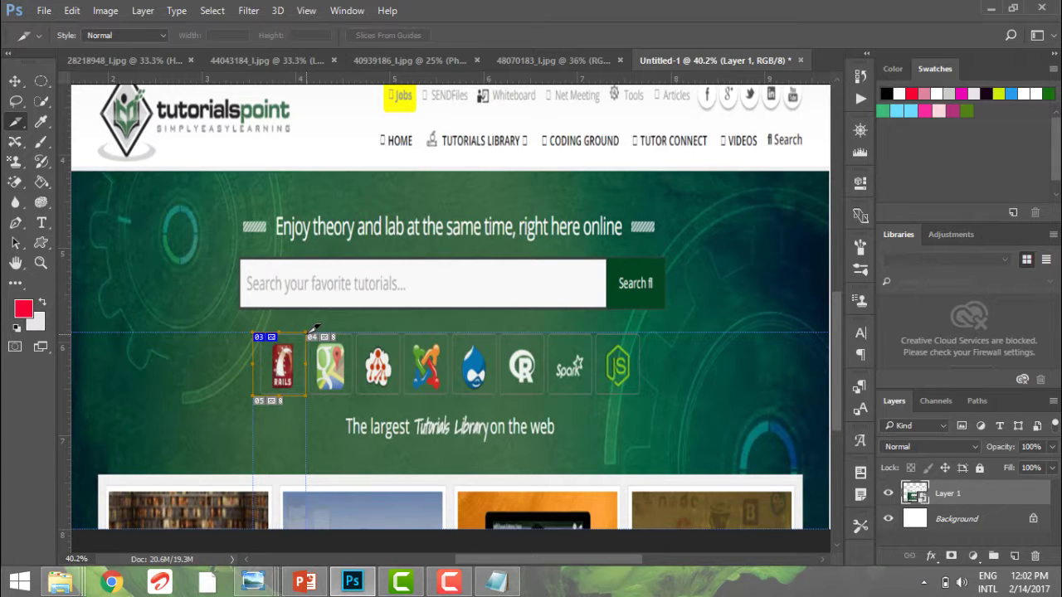
drag(312, 332, 355, 395)
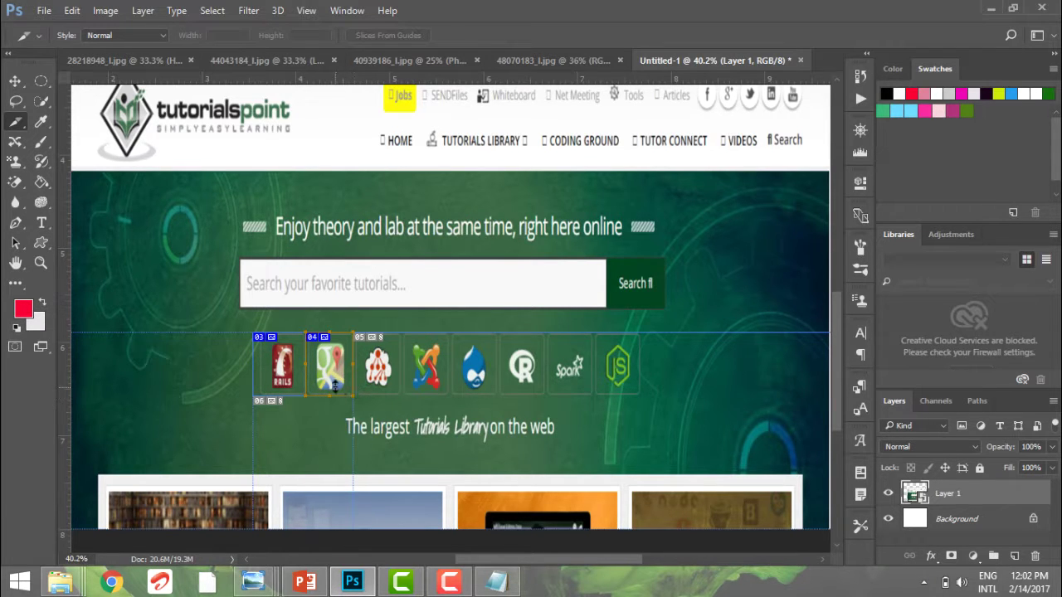
- Name slice 04 over the Google Maps icon 'home button' in Slice Options
double_click(335, 386)
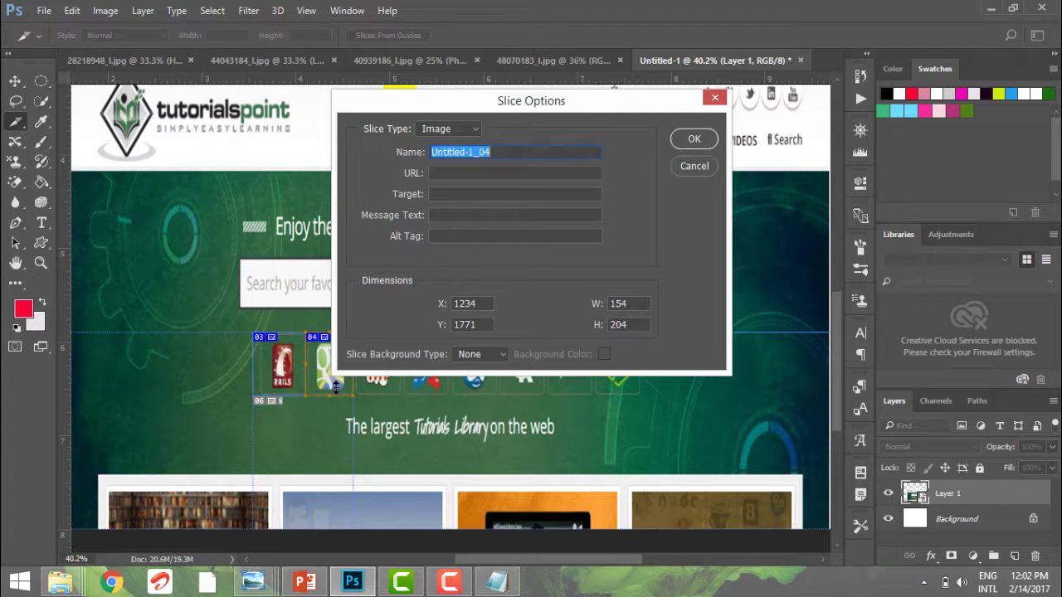
text(b)
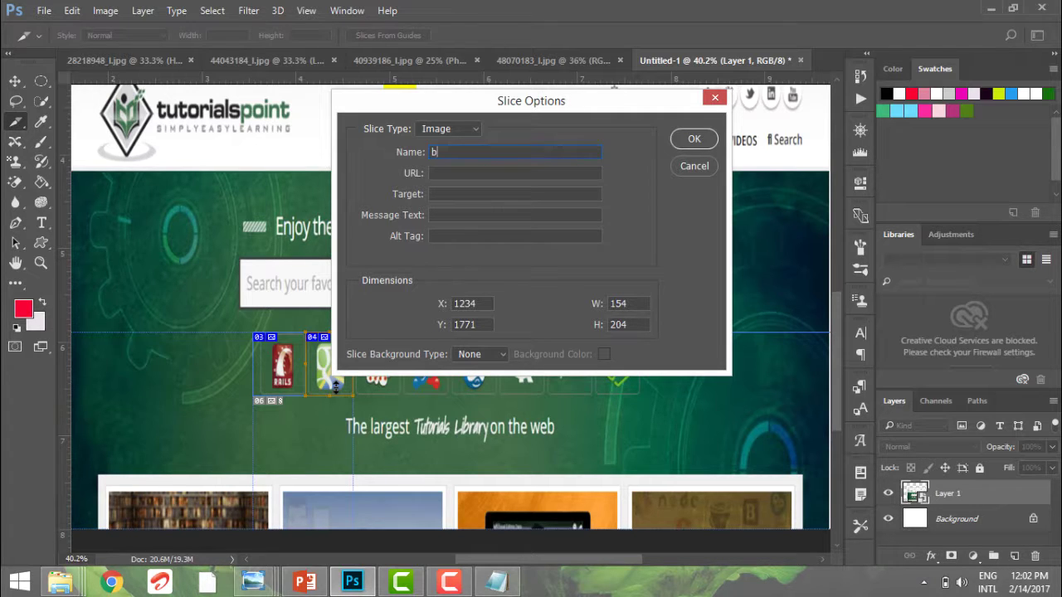
key(BackSpace)
text(hone =)
key(BackSpace)
key(BackSpace)
key(BackSpace)
text(be bi)
key(BackSpace)
key(BackSpace)
key(BackSpace)
key(BackSpace)
key(BackSpace)
key(BackSpace)
text(me button)
key(Return)
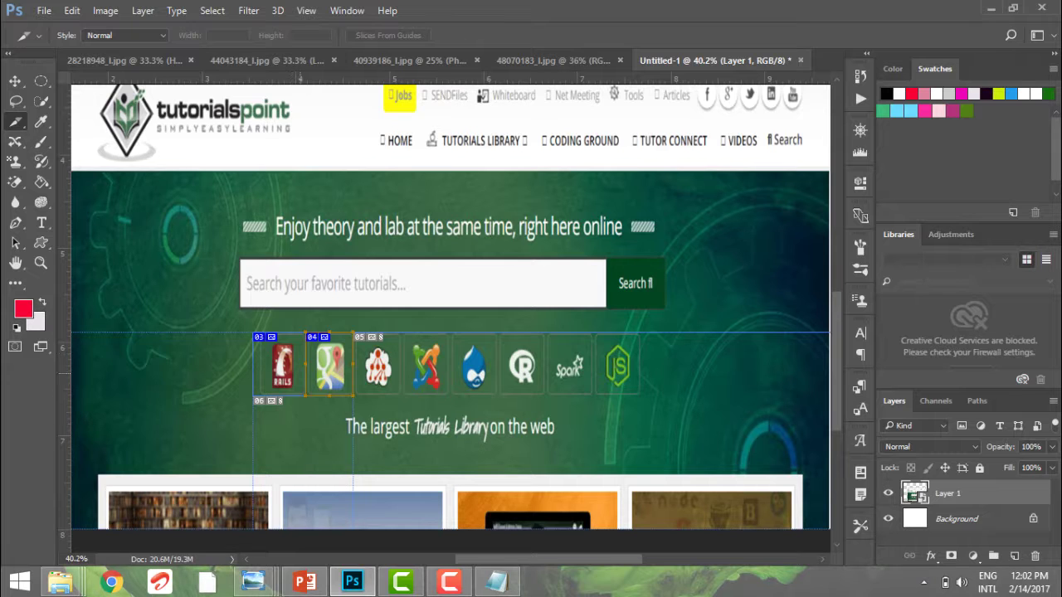
- Draw another slice over the right portion of the Google Maps icon
drag(324, 332, 354, 396)
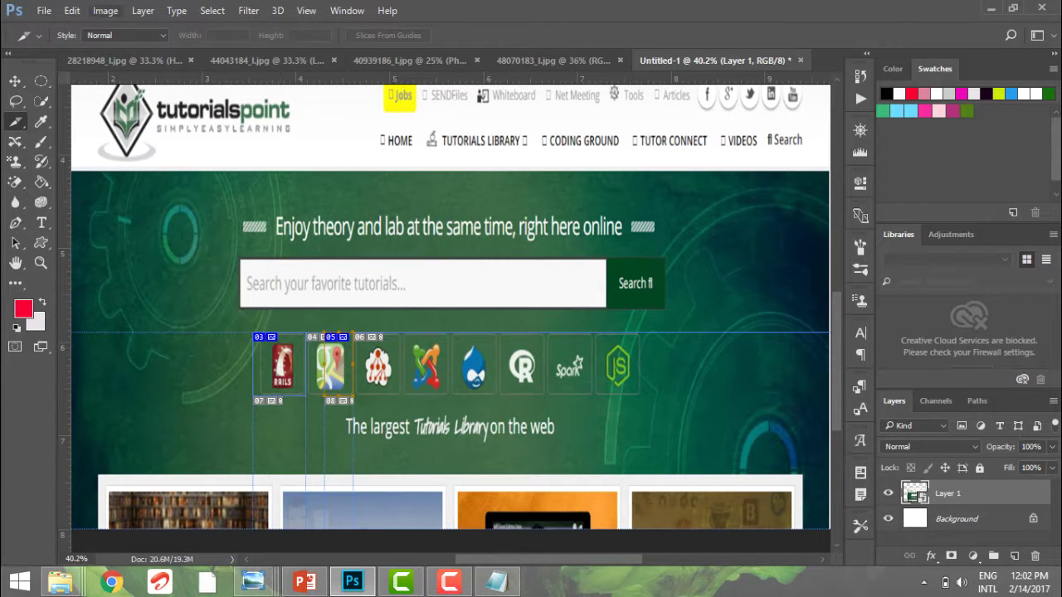
- Open File > Export > Save for Web (Legacy) for the sliced screenshot
click(44, 10)
mouse_move(124, 234)
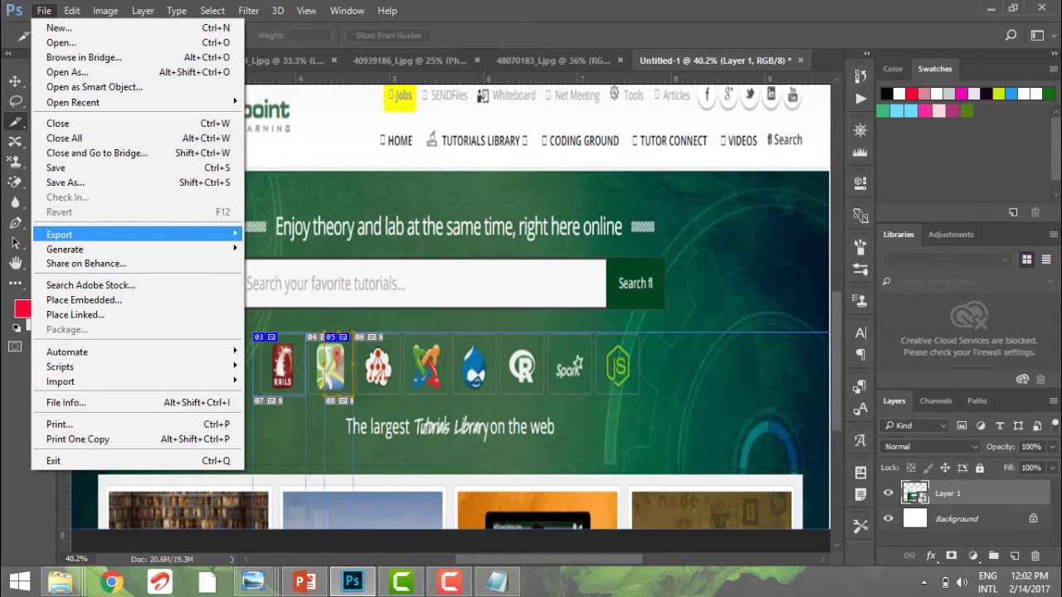
key(Return)
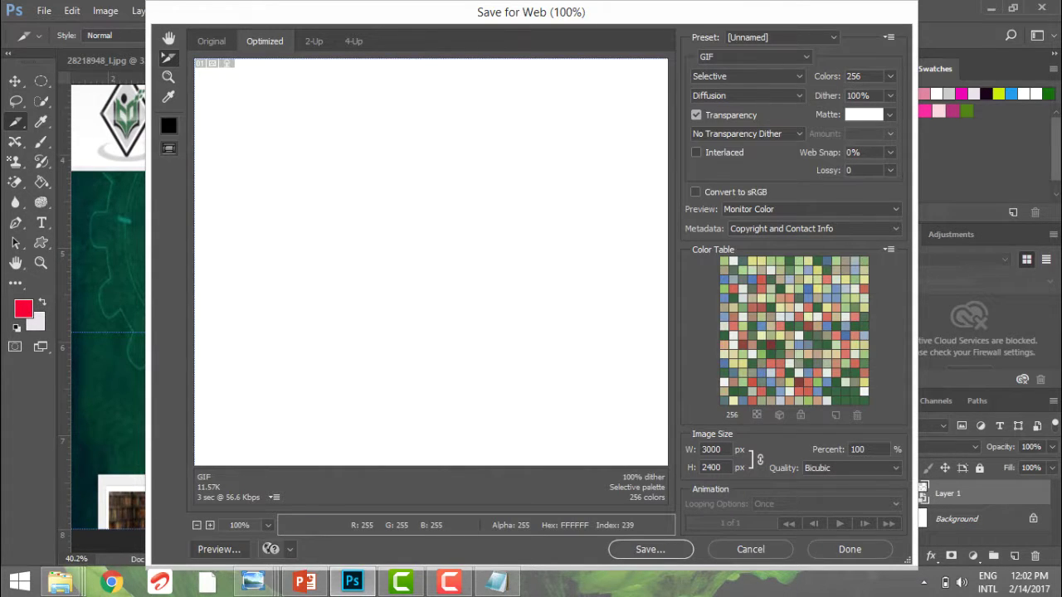
- Set the preview zoom to Fit in View and proceed to save the optimized output
click(267, 525)
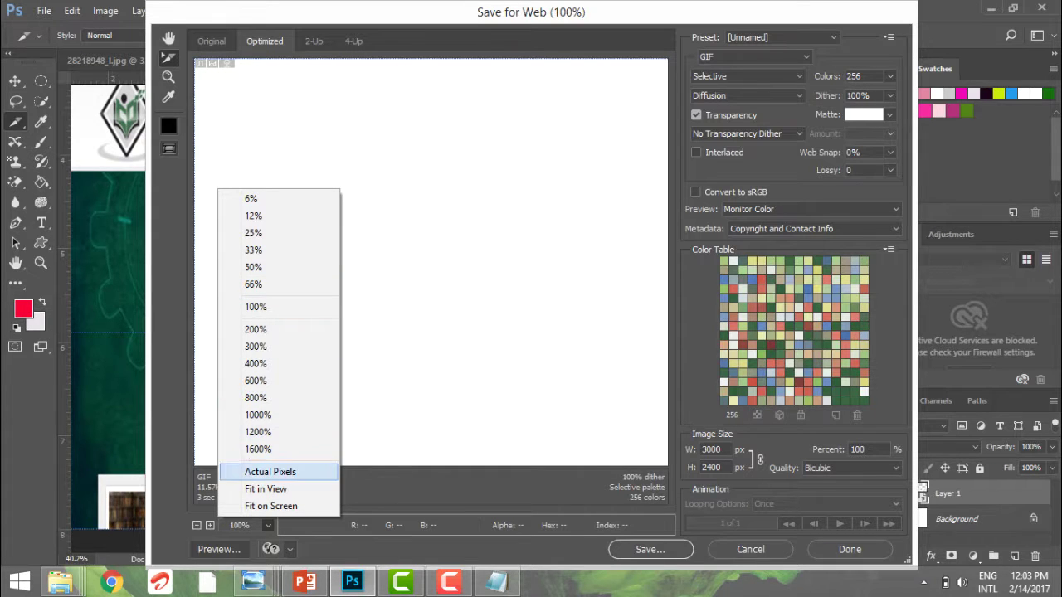
click(265, 488)
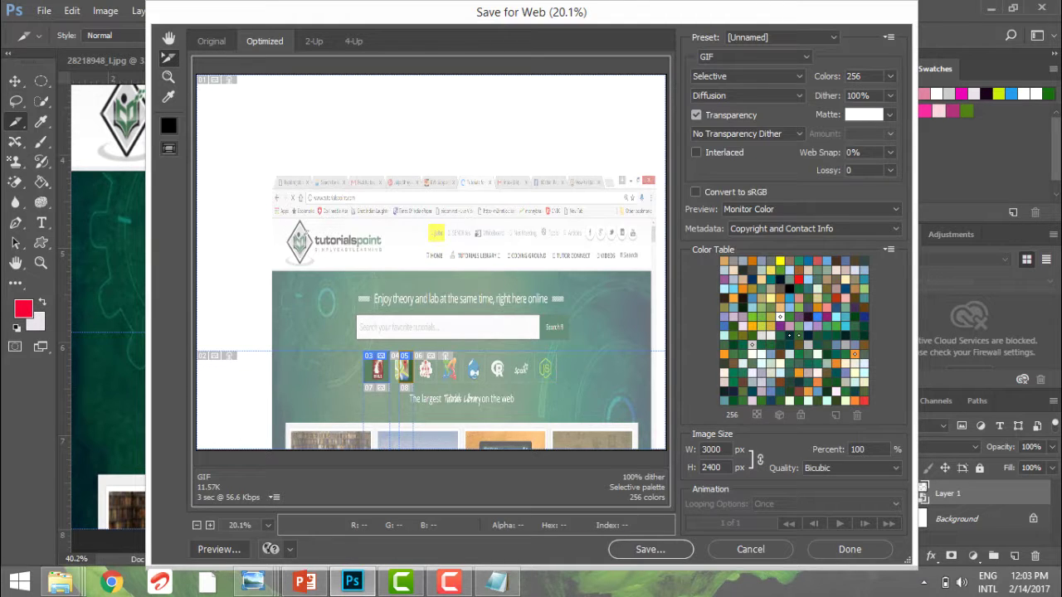
key(Return)
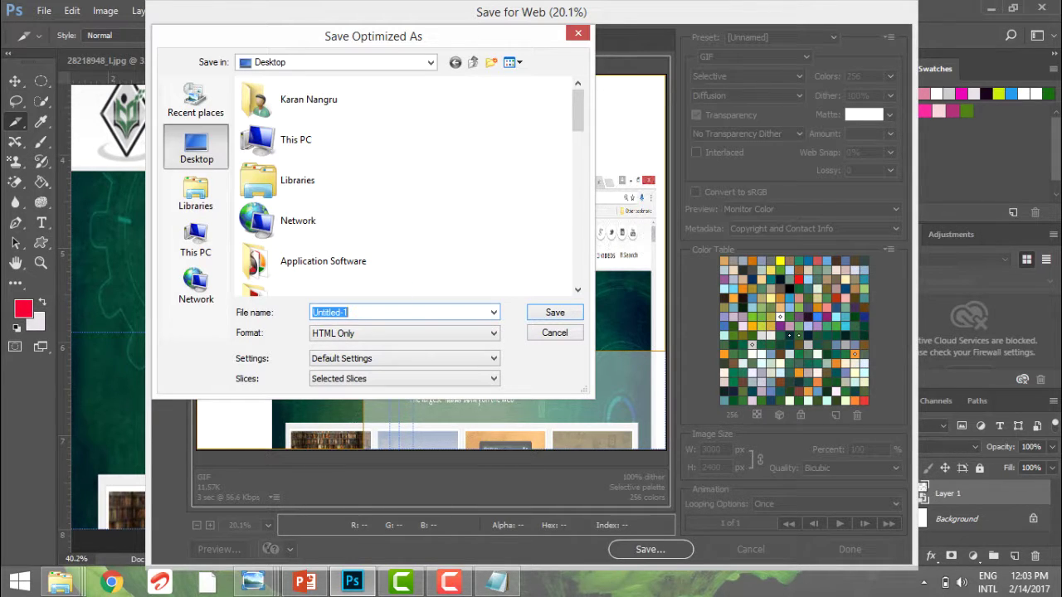
- Save the export to the Desktop as 'vdasgsgx', keeping HTML Only format and Selected Slices
text(vdasgsgx)
click(404, 332)
key(Up)
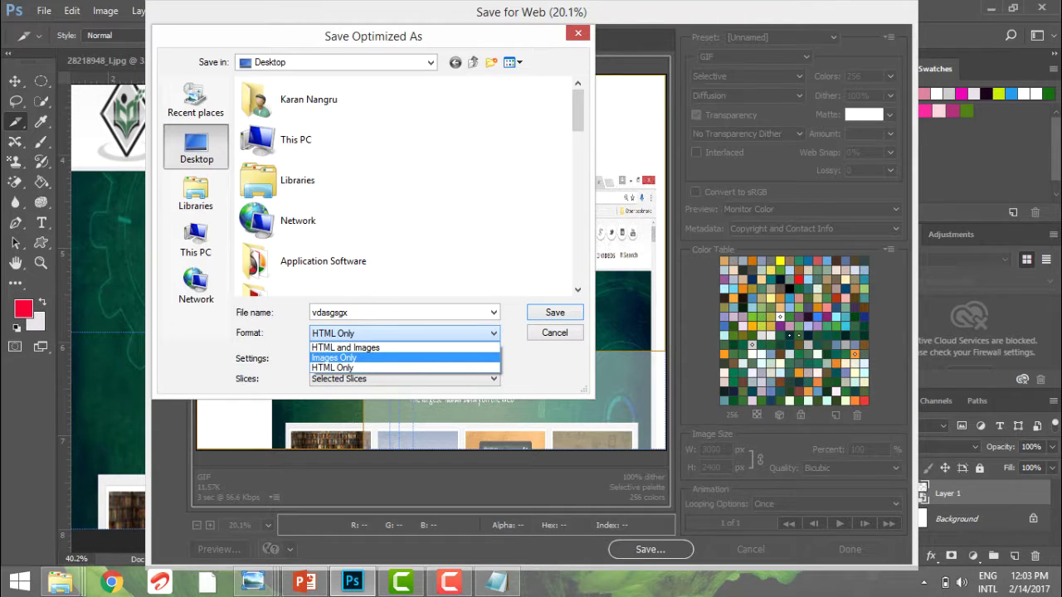
key(Up)
key(Down)
key(Down)
key(Return)
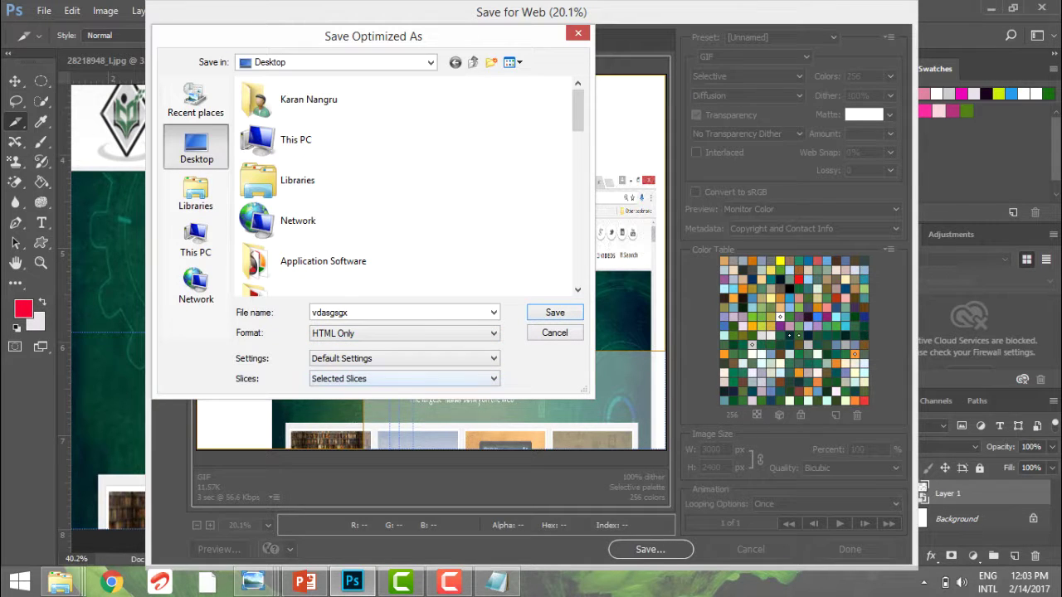
key(alt+Down)
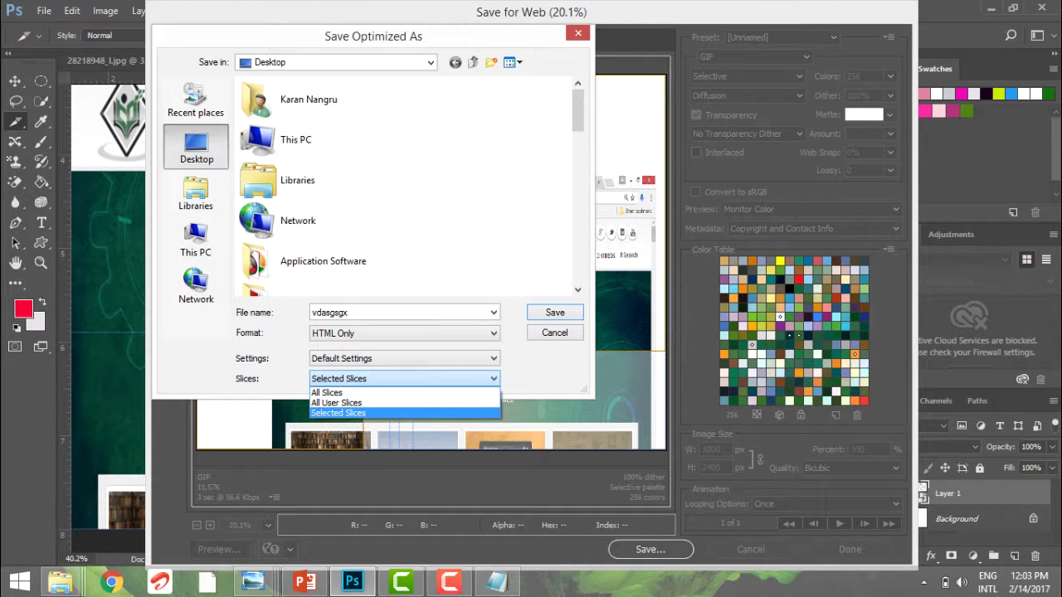
key(Return)
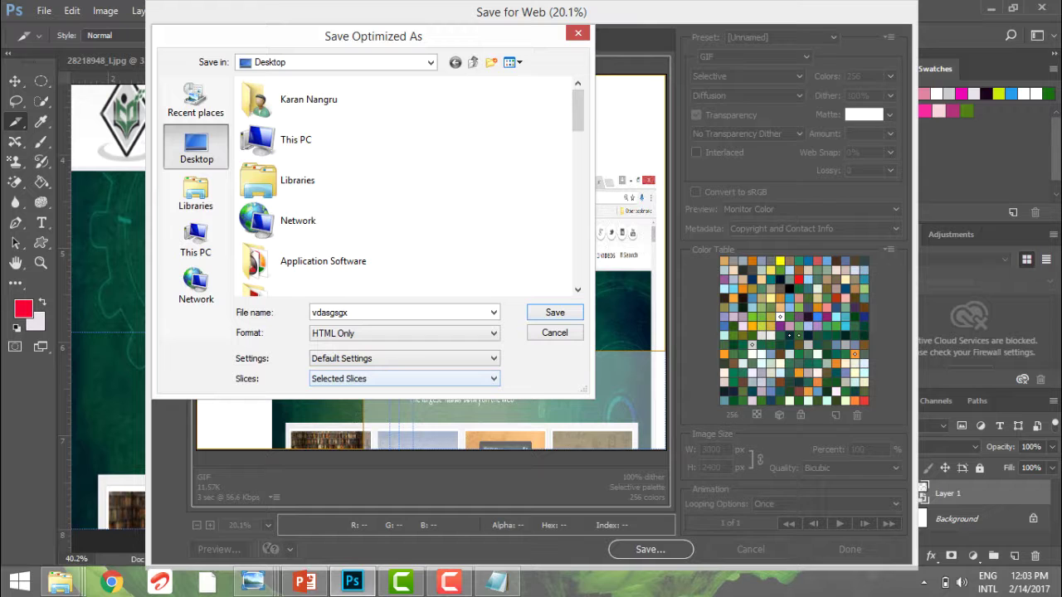
key(Return)
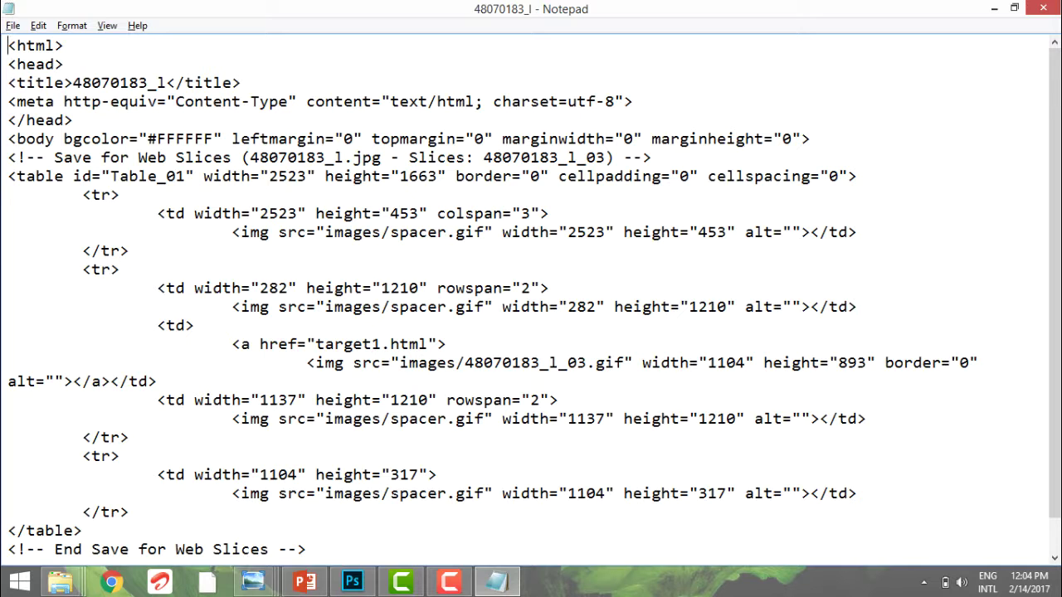
key(alt+Tab)
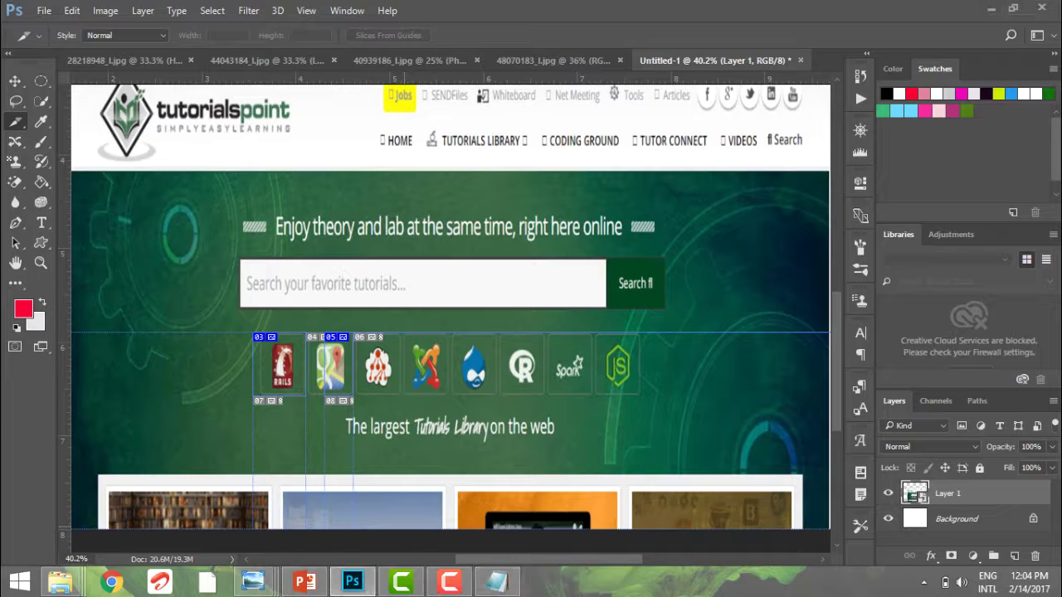